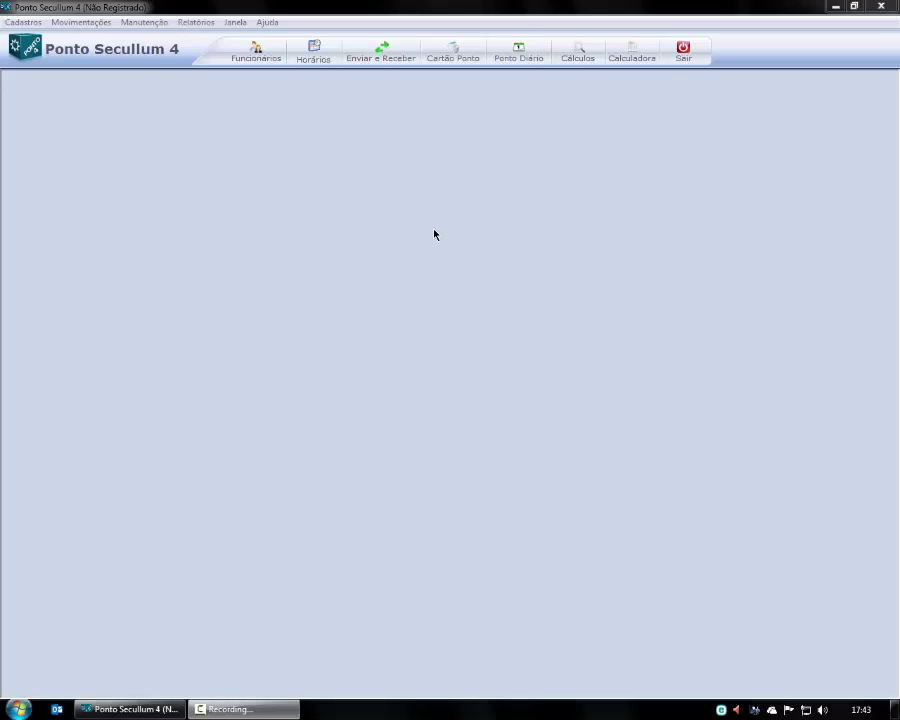
Open the schedules list (Horários) and start adding a new schedule
click(320, 58)
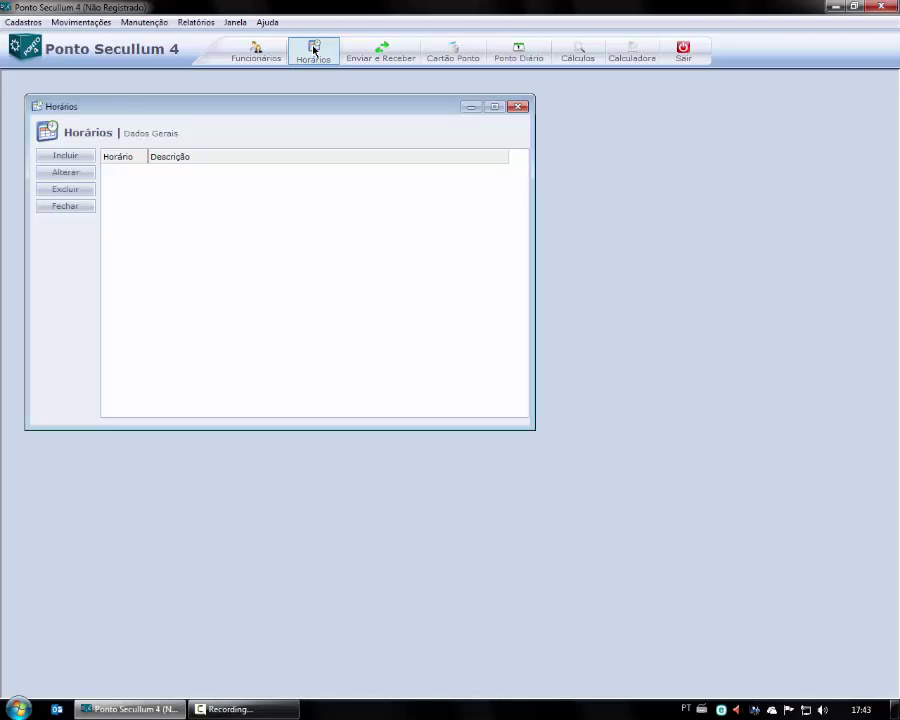
click(62, 205)
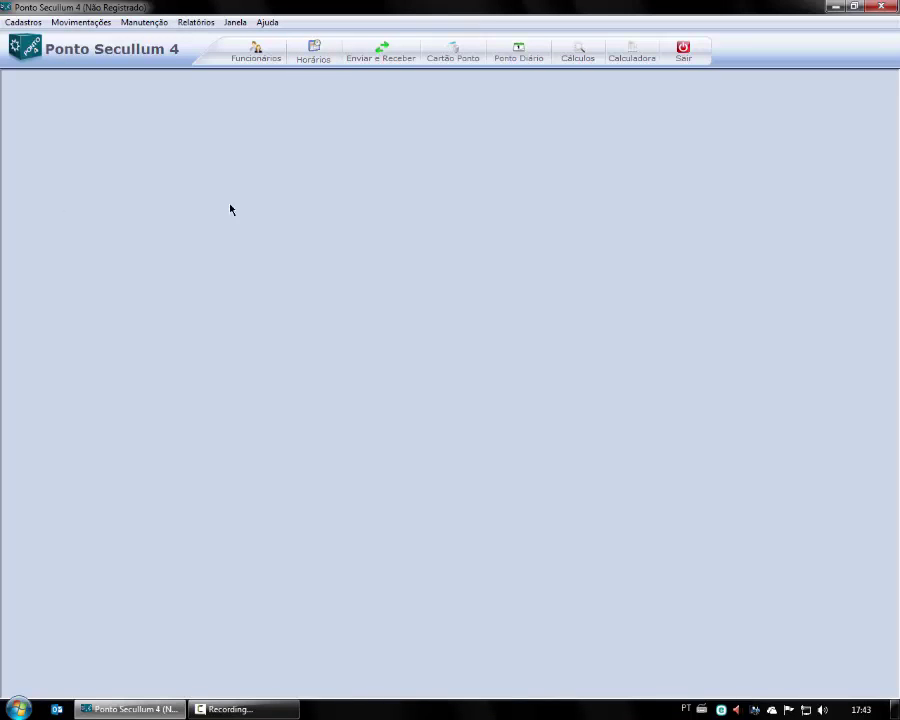
click(316, 56)
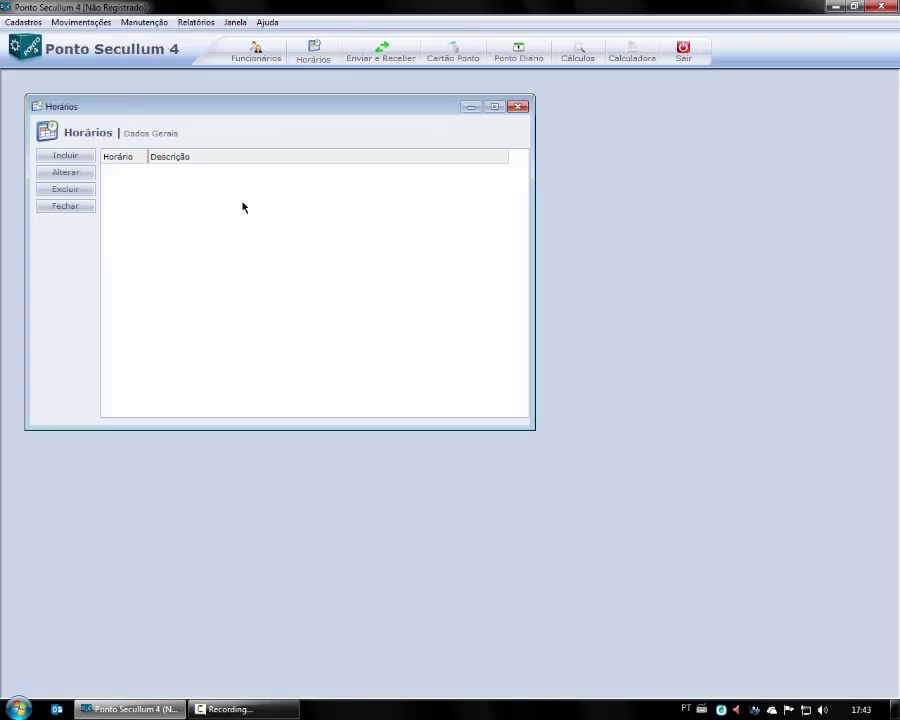
click(80, 158)
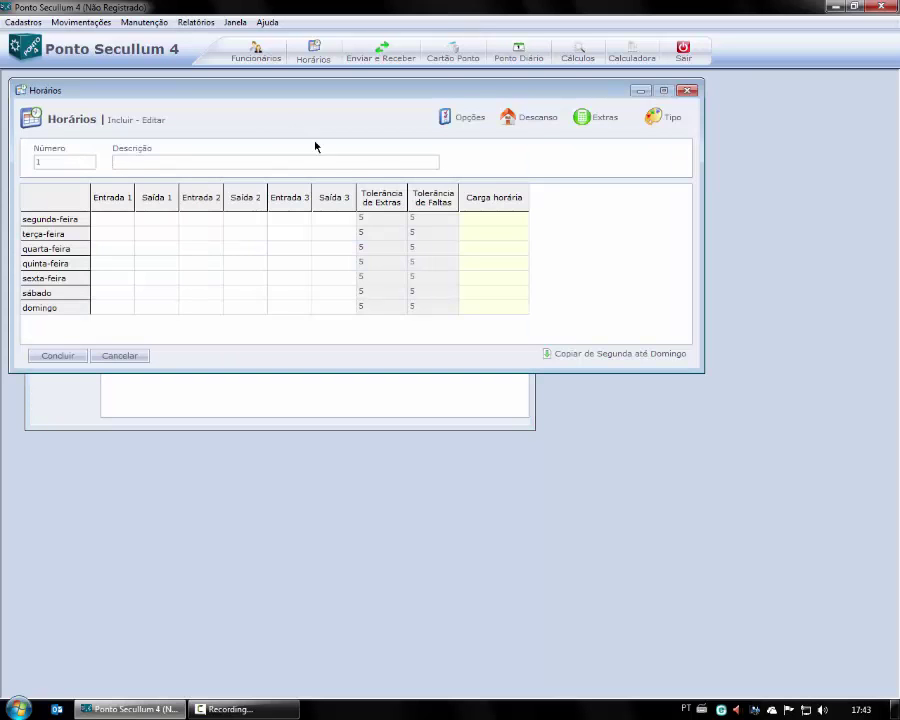
Show the advanced table for the schedule grid through its advanced options
click(460, 120)
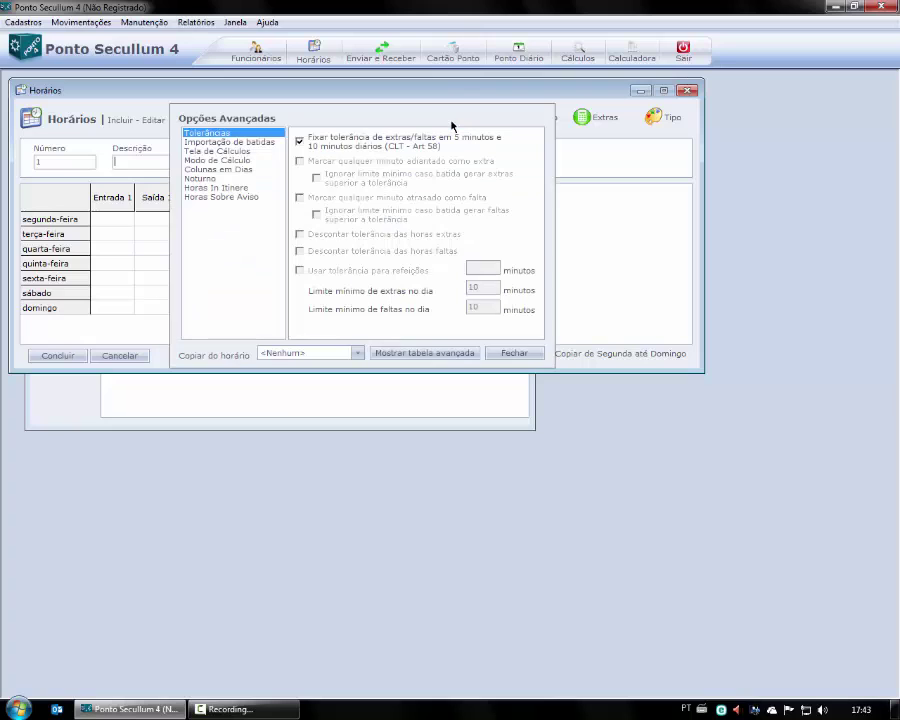
click(430, 355)
click(513, 353)
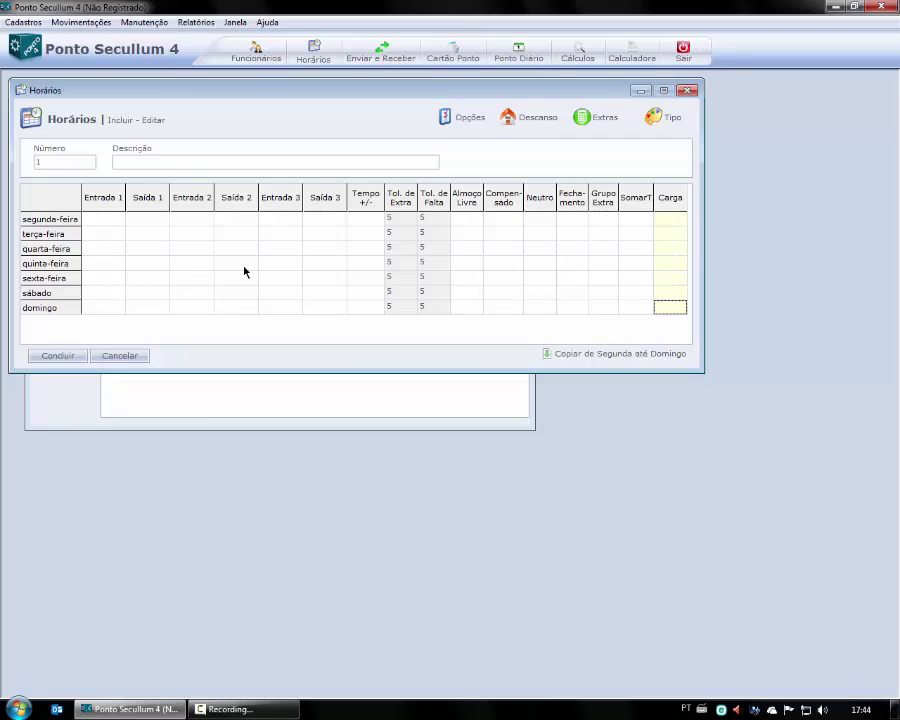
Describe the schedule as Compras and set Monday's hours to 08:00–12:00 and 13:00–17:00
click(186, 162)
text(Compras)
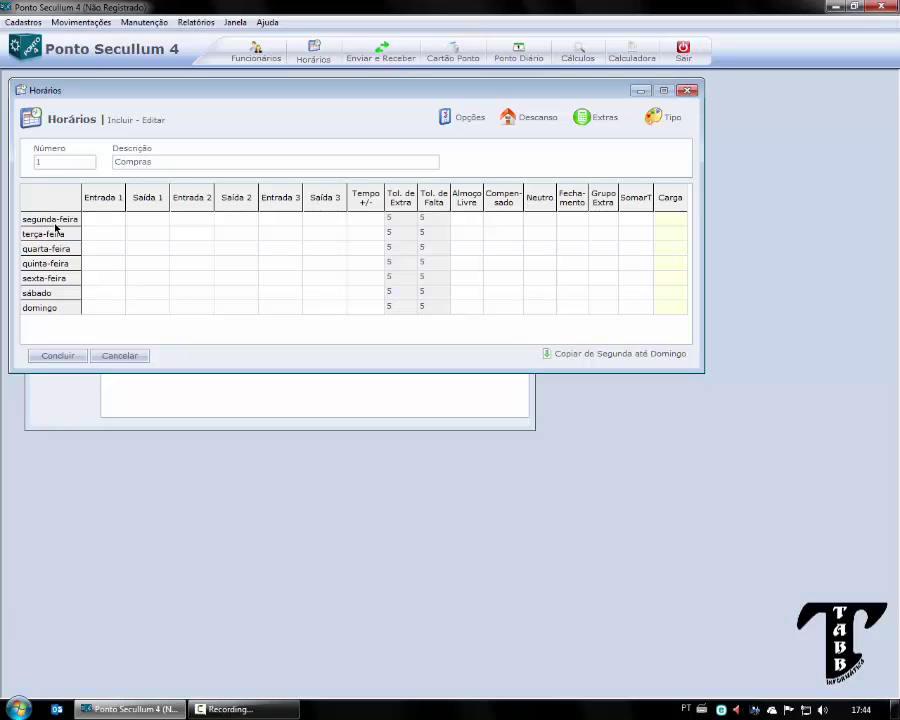
click(100, 218)
text(08:00)
click(155, 221)
text(12:00)
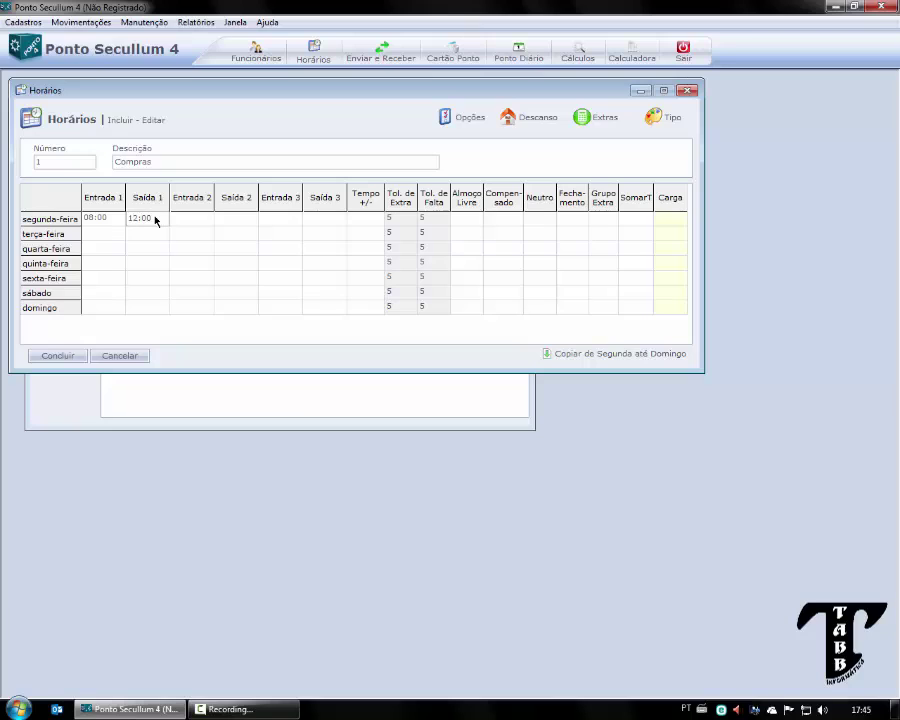
key(Tab)
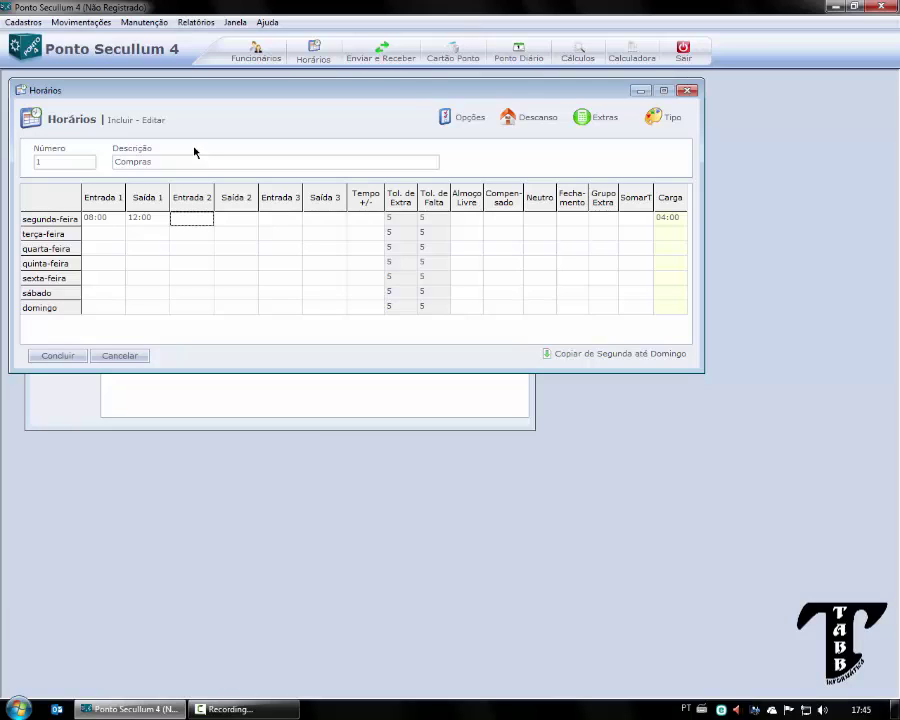
text(1300)
key(Tab)
text(1700)
key(Tab)
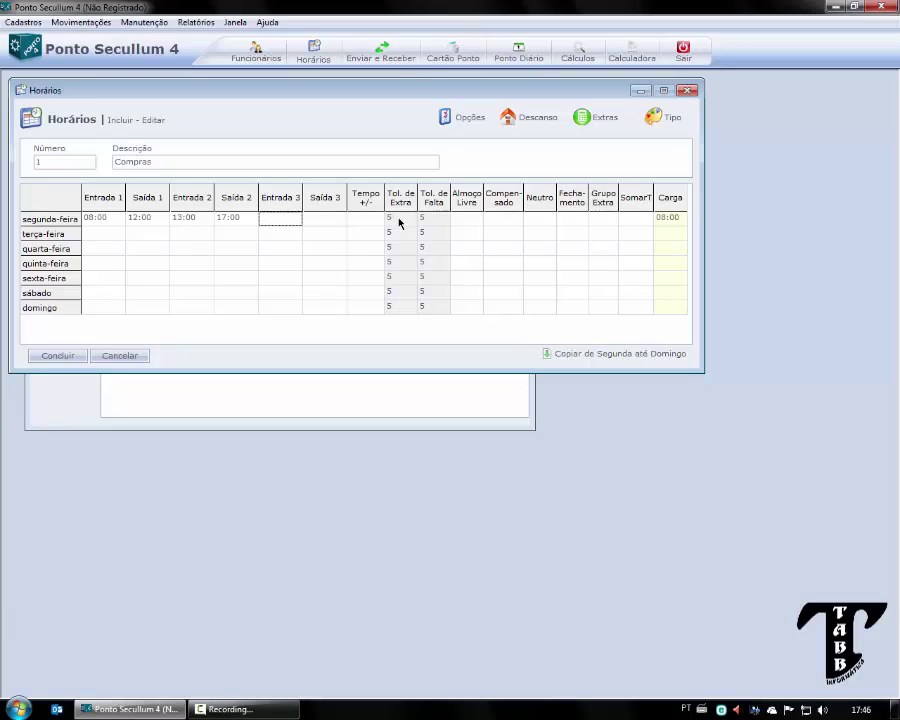
Disable the fixed extras/absence tolerance (CLT - Art 58) in the schedule's advanced options
click(396, 220)
click(432, 222)
click(458, 119)
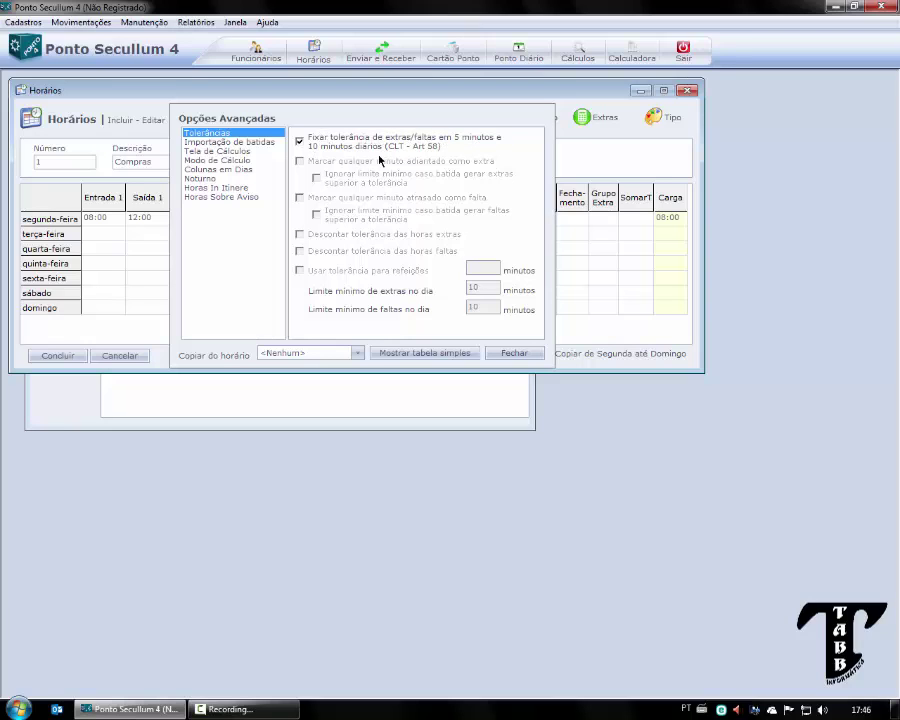
click(311, 146)
click(518, 353)
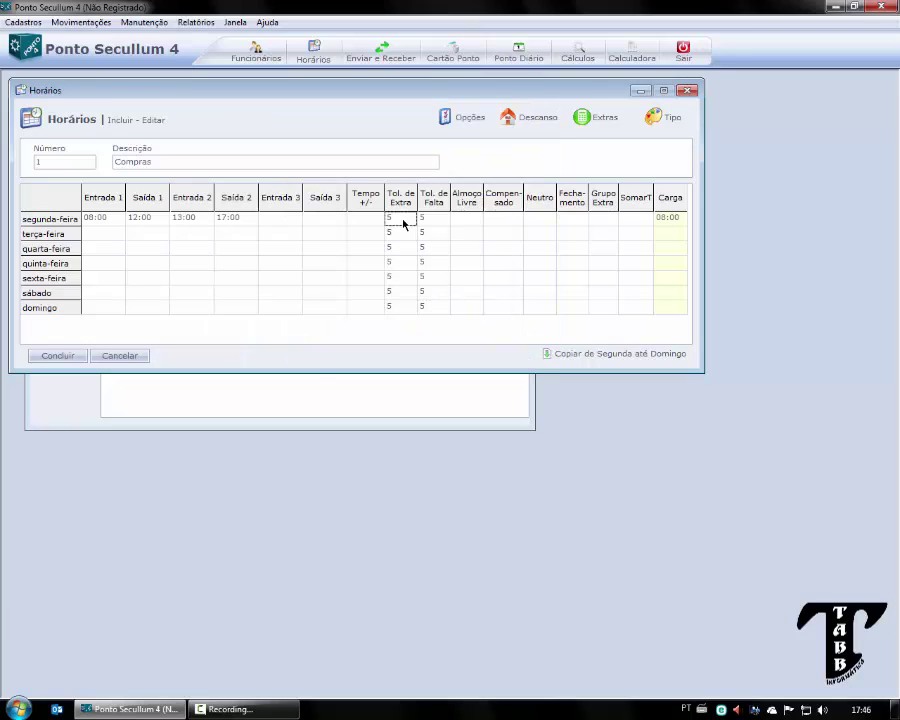
Try editing Monday's extra and absence tolerances, and re-enable the fixed CLT - Art 58 tolerance
text(10)
key(Tab)
click(410, 218)
text(5)
key(Tab)
click(445, 121)
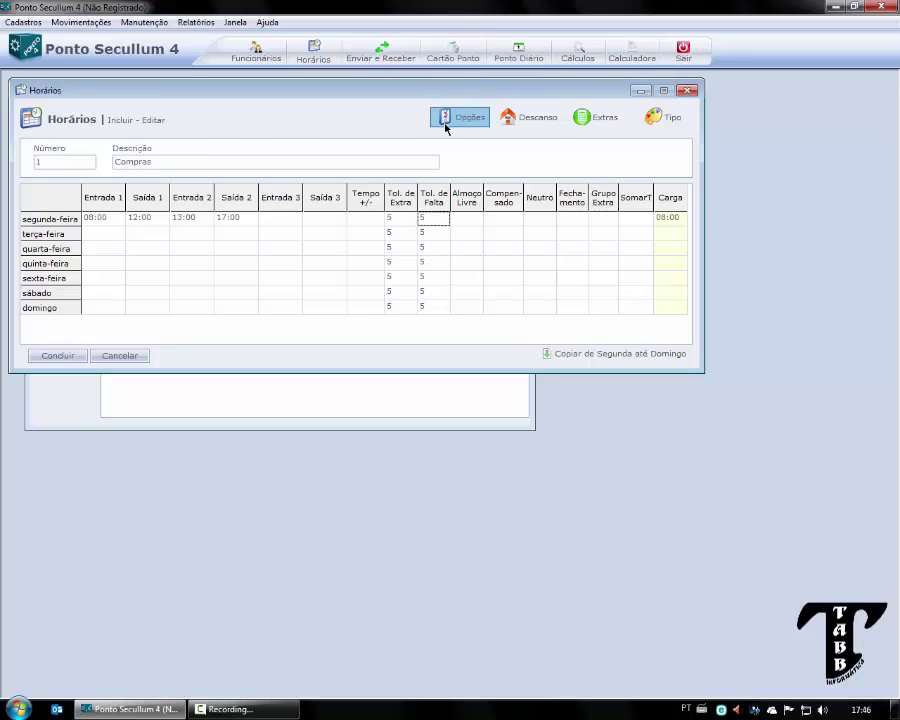
click(300, 141)
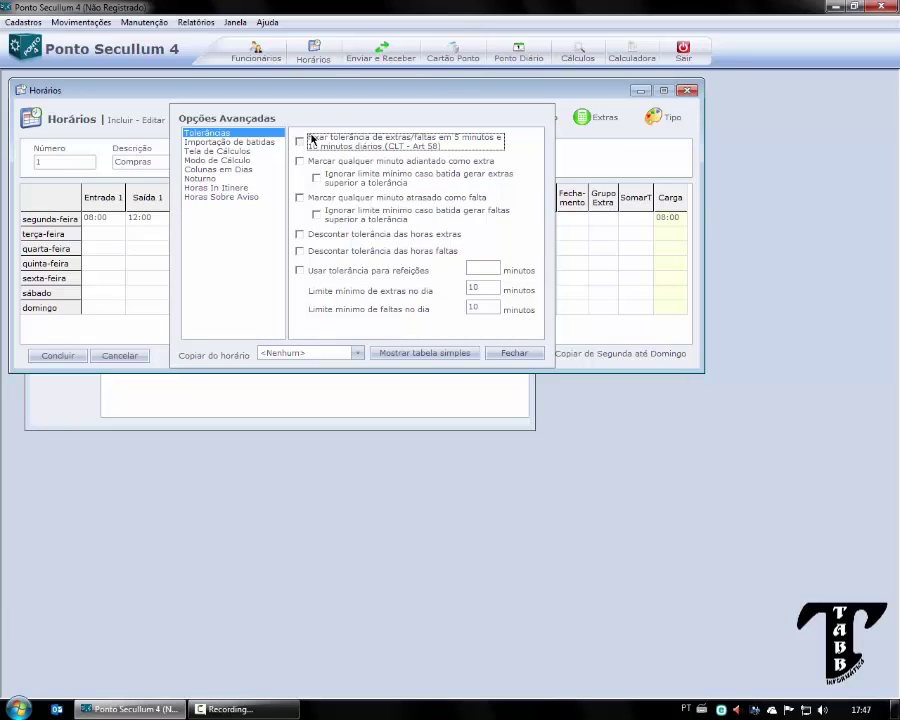
click(513, 354)
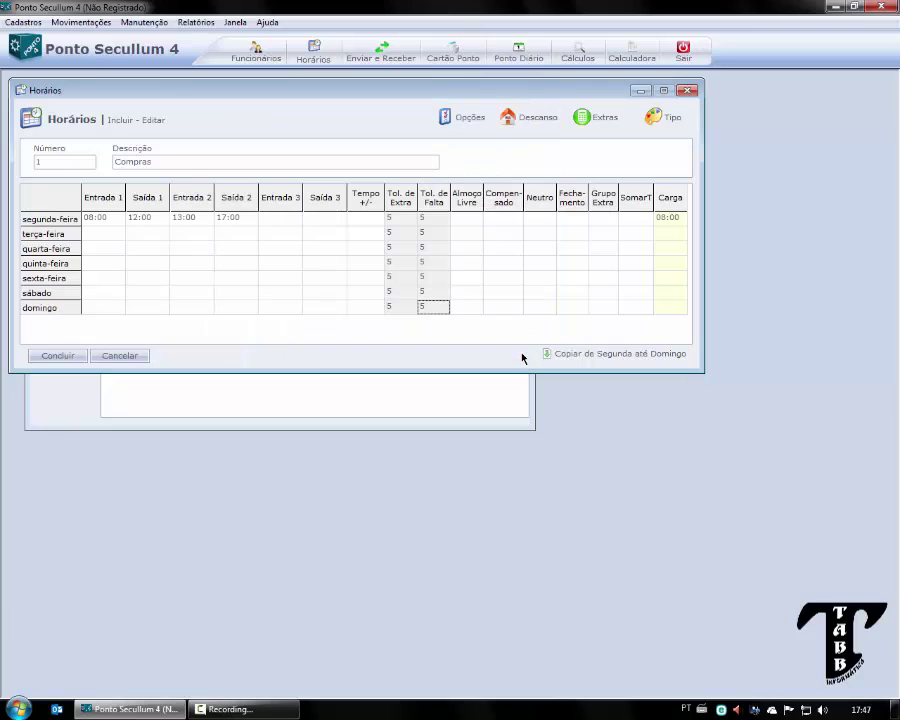
Try the Almoço Livre option on Monday's row and clear it again
click(467, 218)
click(147, 226)
click(193, 221)
click(132, 222)
click(183, 216)
click(119, 217)
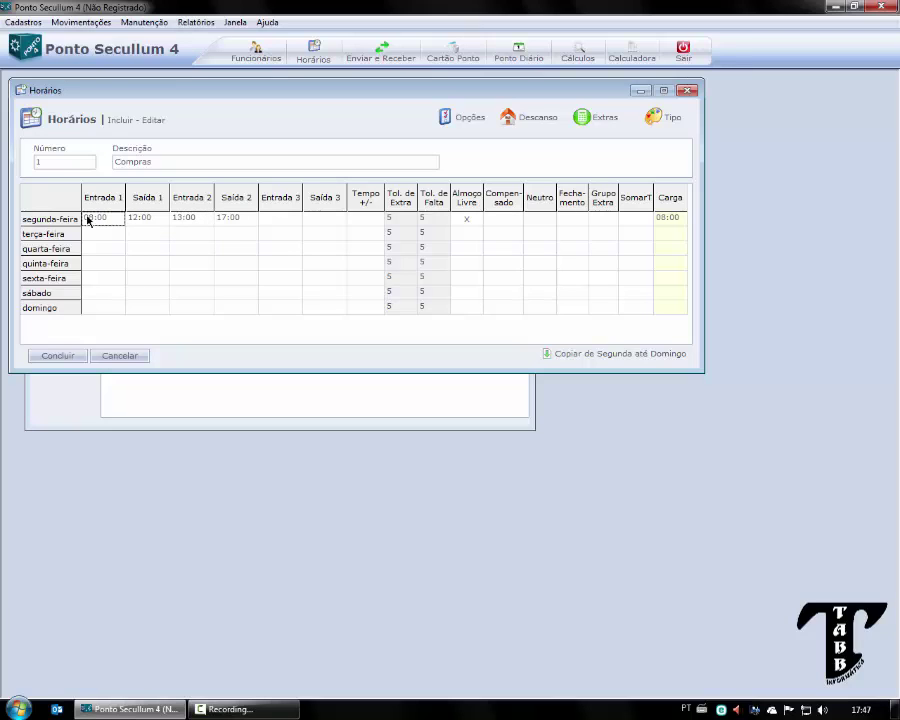
click(234, 223)
click(467, 219)
click(467, 219)
Mark Monday as Compensado
click(502, 219)
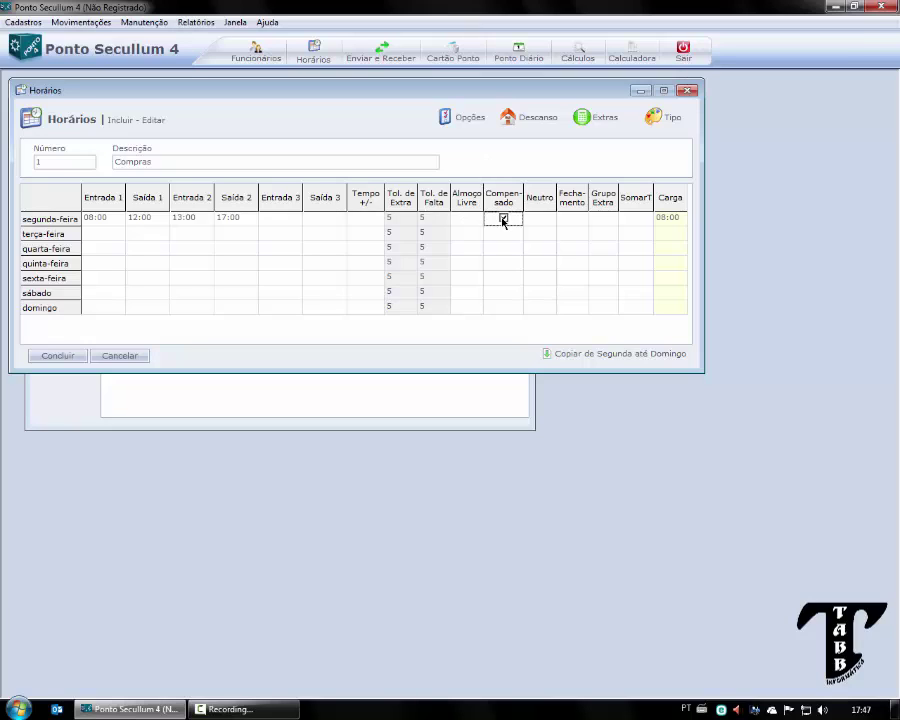
click(502, 218)
Examine Monday's entry and exit times together with its Carga and Fechamento cells
click(145, 222)
click(189, 220)
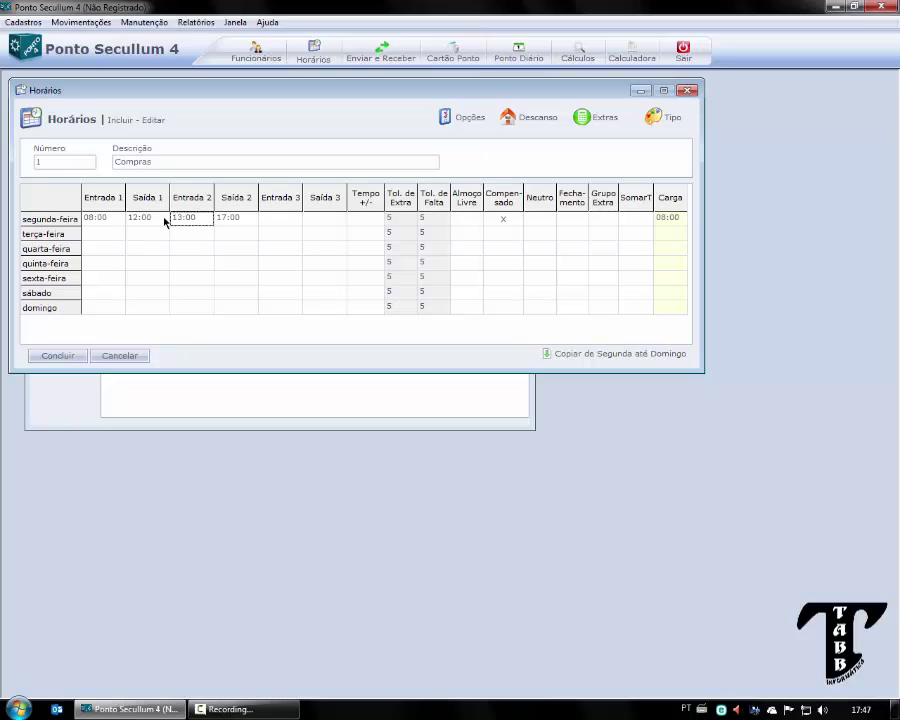
click(158, 220)
click(204, 224)
click(244, 218)
click(102, 220)
click(232, 220)
click(670, 218)
click(231, 219)
click(89, 224)
click(573, 222)
Set Tuesday's hours to an overnight shift of 22:00–01:00 and 02:00–04:00
click(101, 236)
text(22:00)
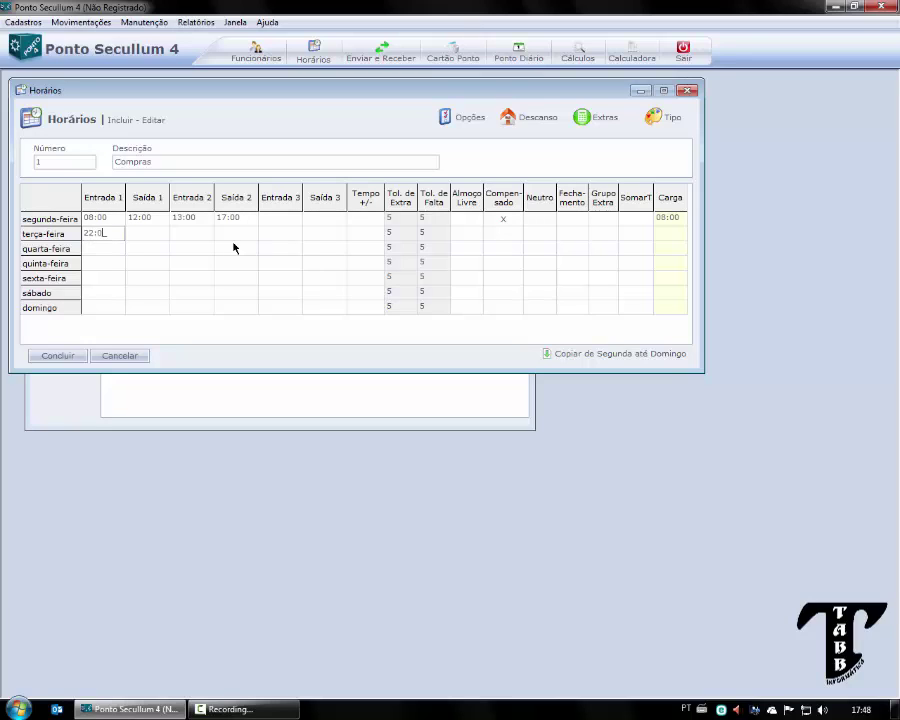
key(Tab)
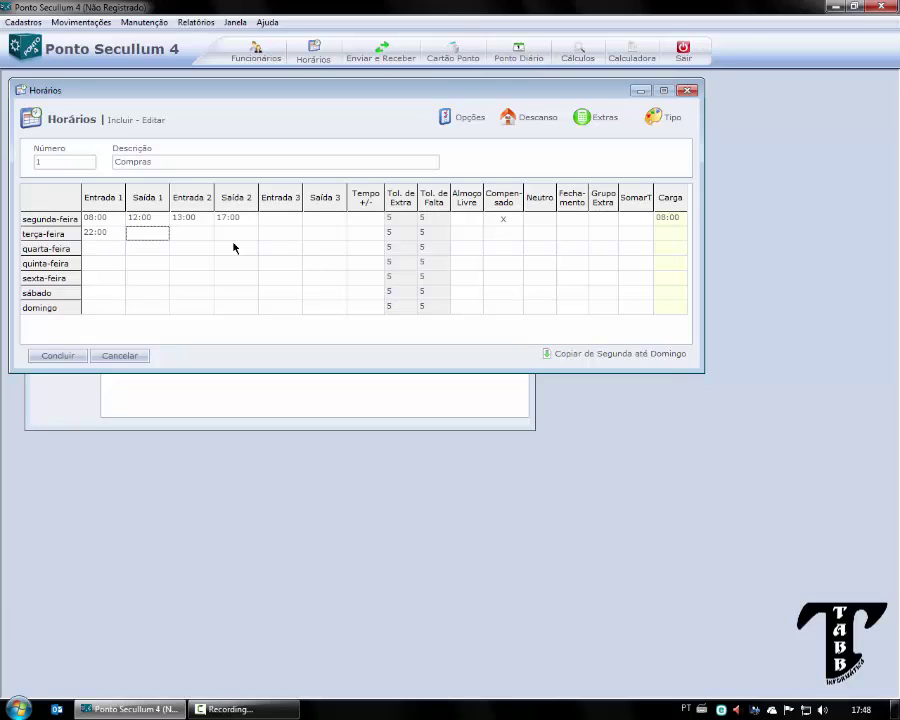
text(01:00)
key(Tab)
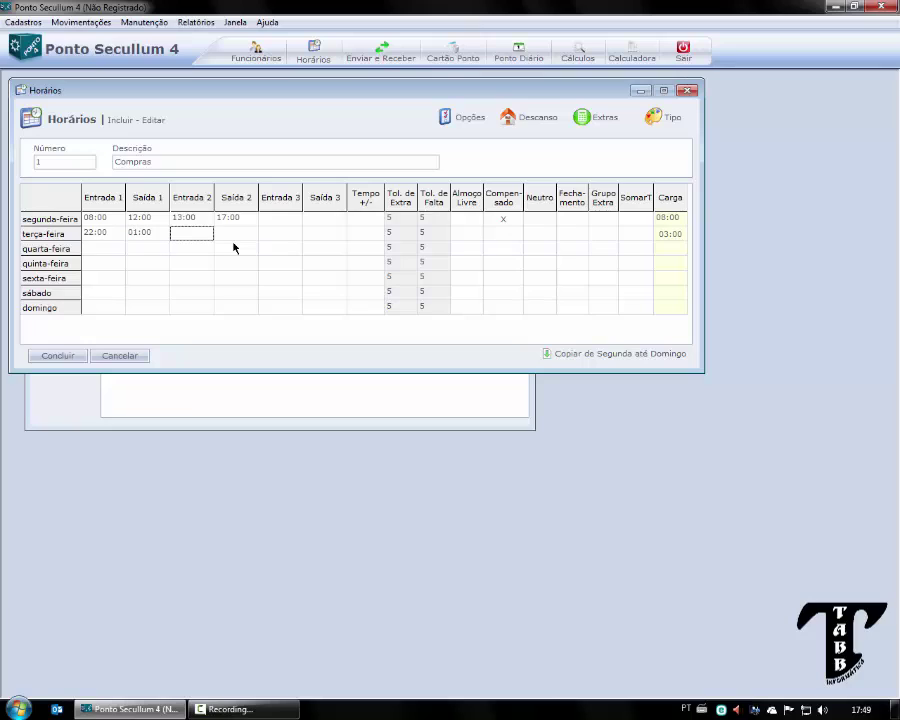
text(02:00)
key(Tab)
text(04:00)
key(Tab)
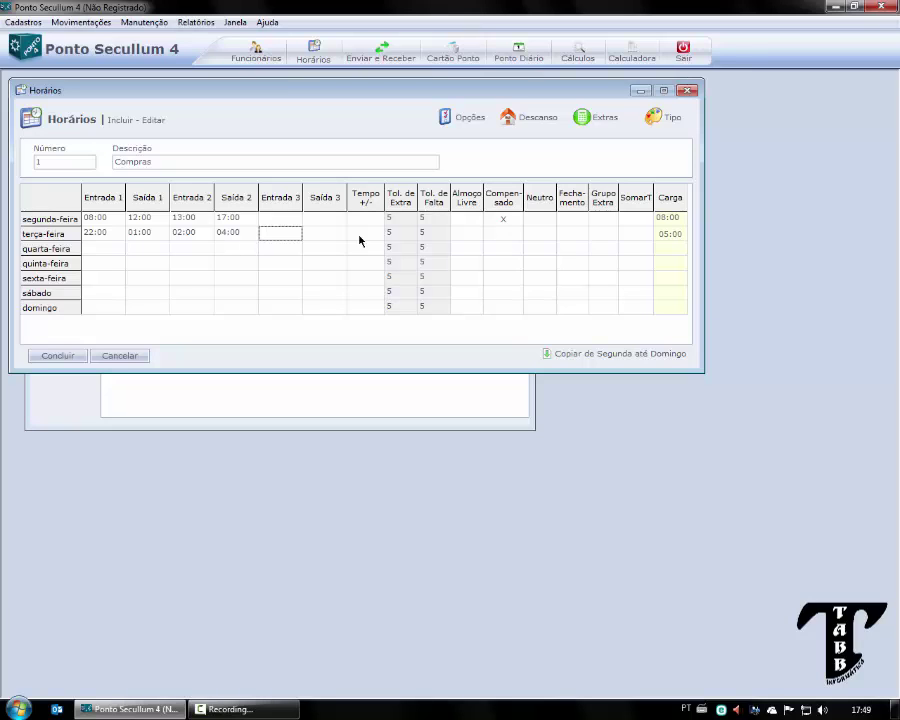
Set Tuesday's Fechamento to 6 for the overnight shift
click(673, 234)
click(89, 234)
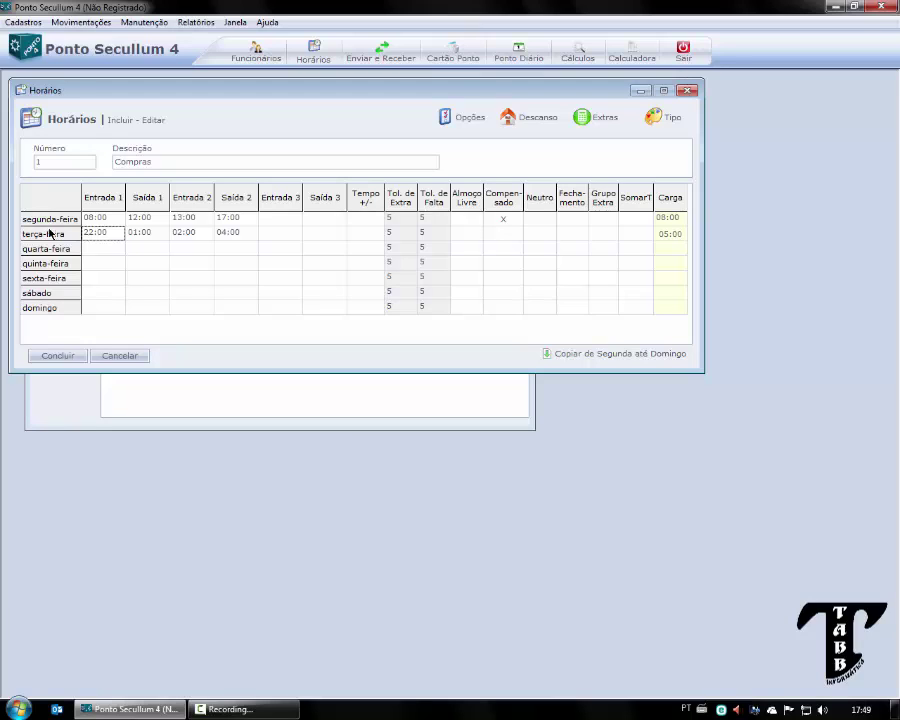
click(138, 236)
click(91, 250)
click(130, 235)
click(105, 247)
click(222, 237)
click(573, 235)
text(5)
key(Tab)
click(570, 236)
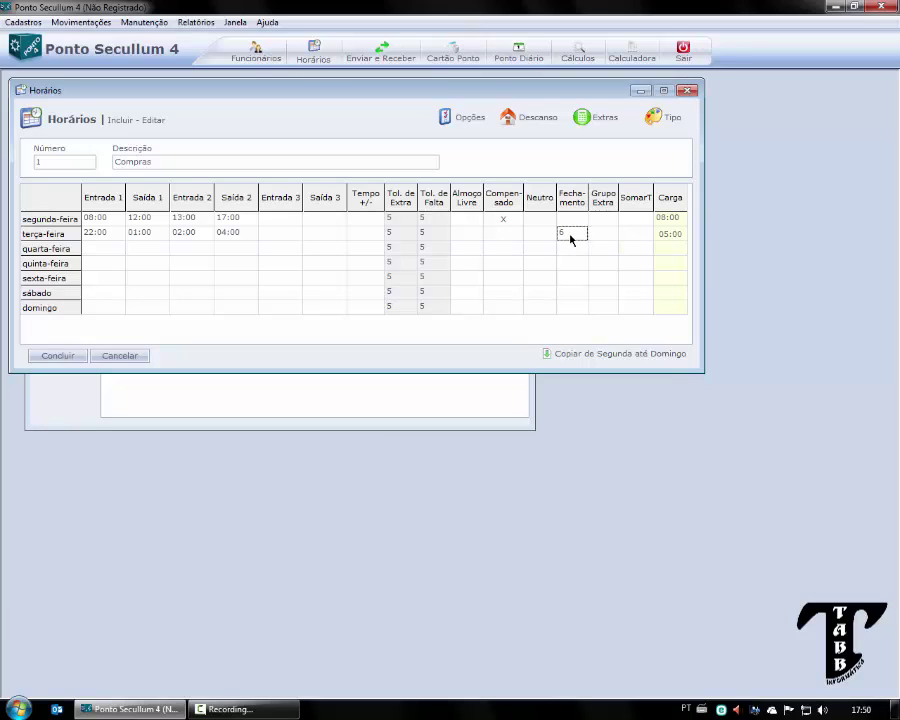
Try 7 as Tuesday's Fechamento and clear the cell
click(100, 236)
click(150, 236)
click(189, 240)
click(218, 237)
click(99, 247)
click(572, 233)
text(7)
click(617, 233)
click(567, 234)
Delete all four of Tuesday's entry and exit times
click(116, 235)
key(Delete)
click(152, 233)
key(Delete)
click(191, 231)
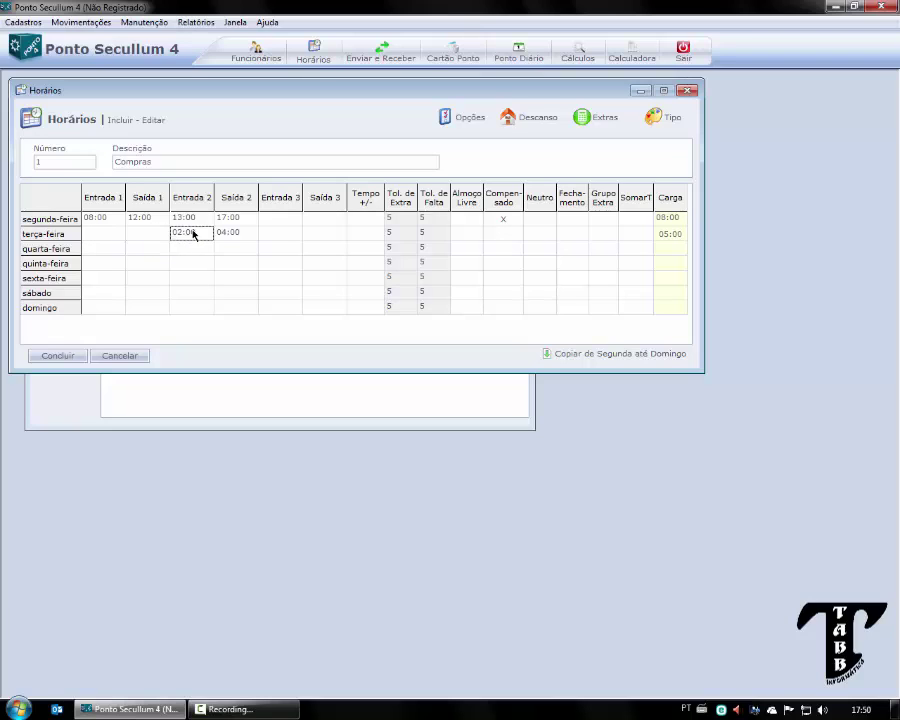
key(Delete)
click(228, 233)
key(Delete)
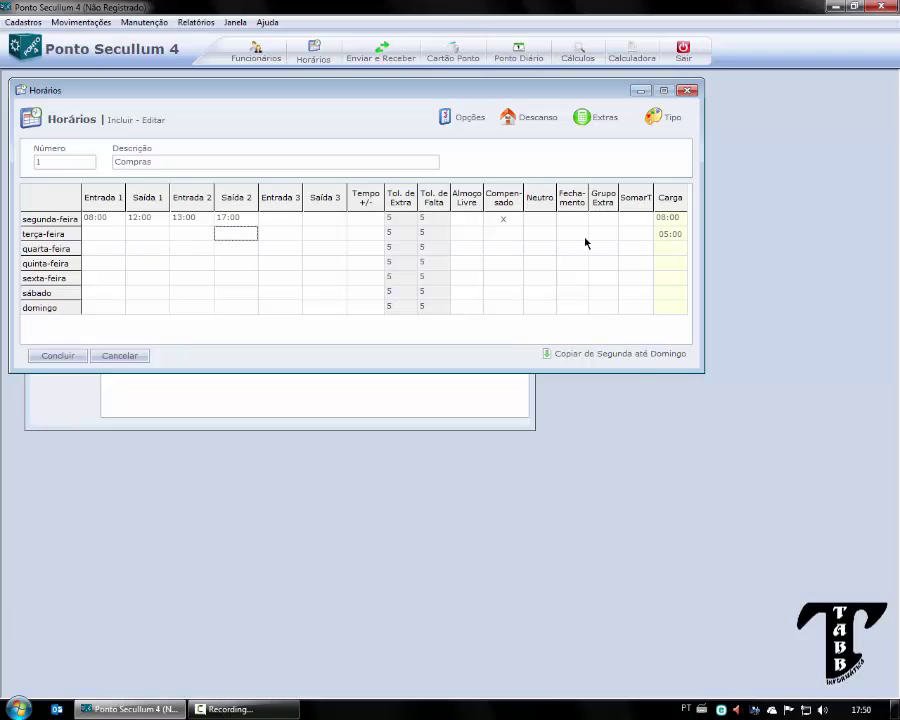
Copy Monday's schedule through Sunday, and mark Sunday as Folga and Saturday as Extra
click(613, 355)
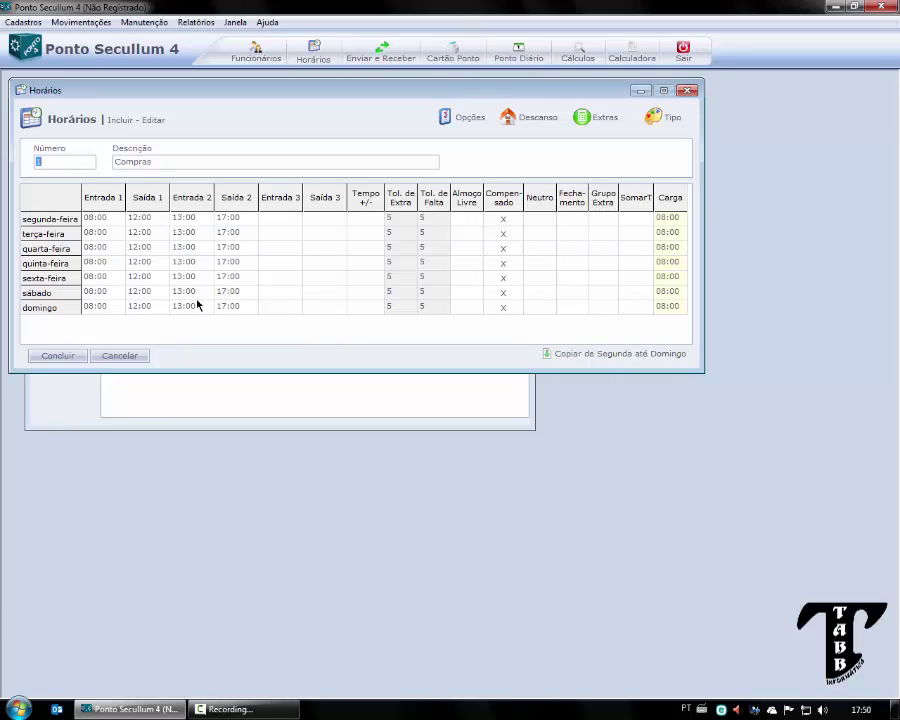
click(34, 310)
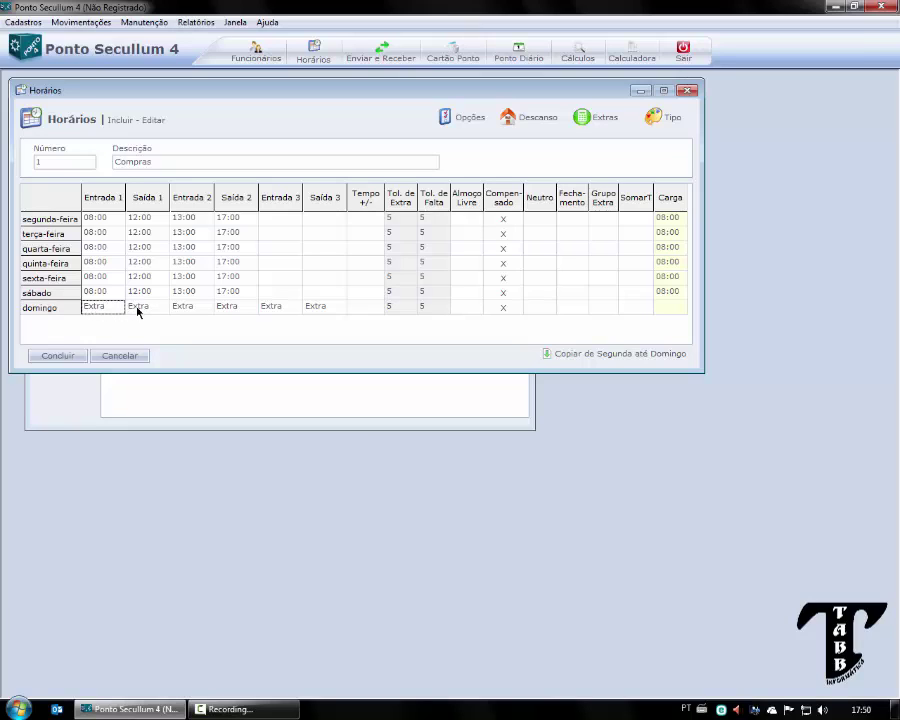
click(43, 312)
click(41, 293)
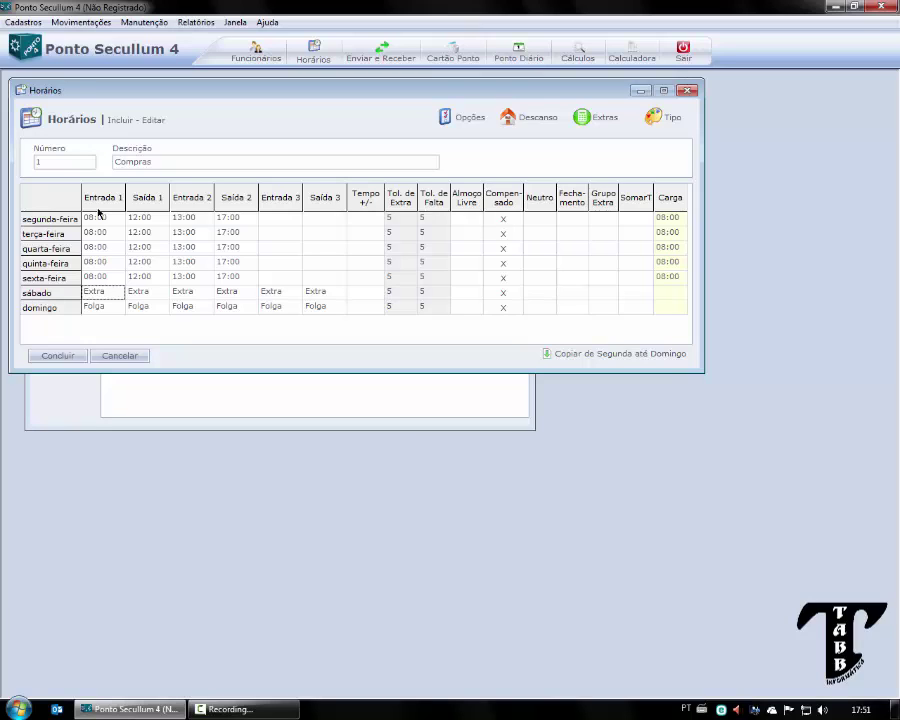
Clear Friday's first exit, second entry and second exit times
click(143, 279)
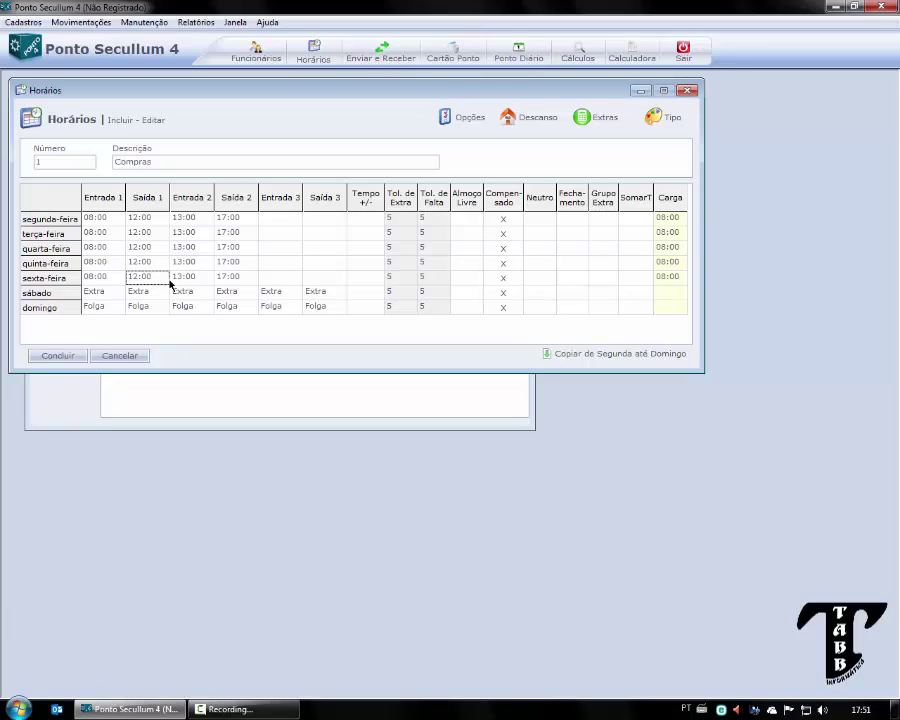
key(Delete)
key(Right)
key(Down)
key(Up)
key(Delete)
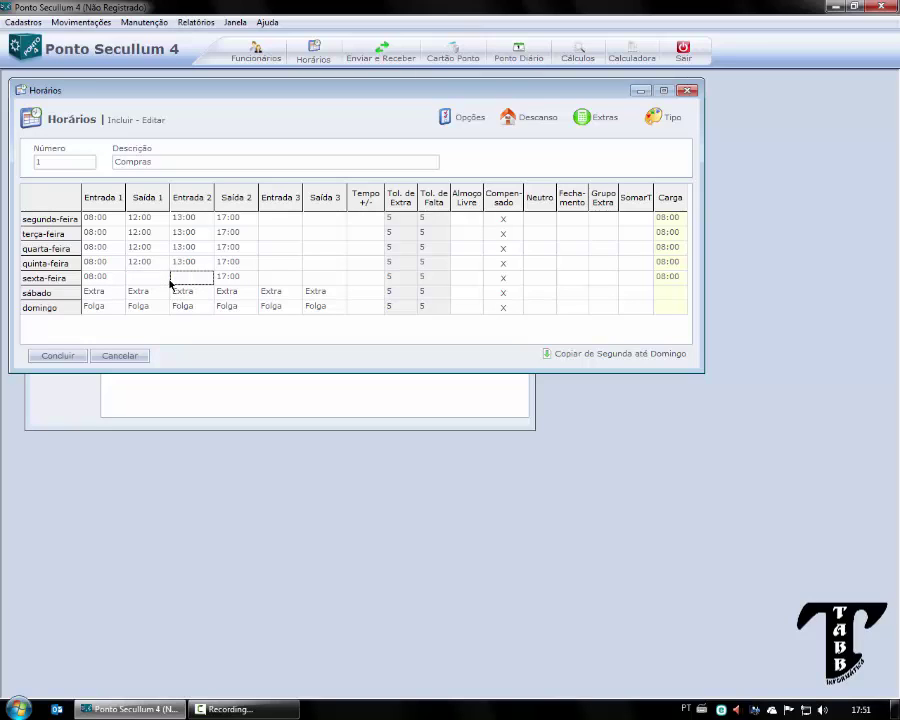
key(Right)
key(Delete)
Set Friday's first exit to 15:00 and save the schedule
key(Left)
key(Left)
text(1500)
key(Right)
click(67, 357)
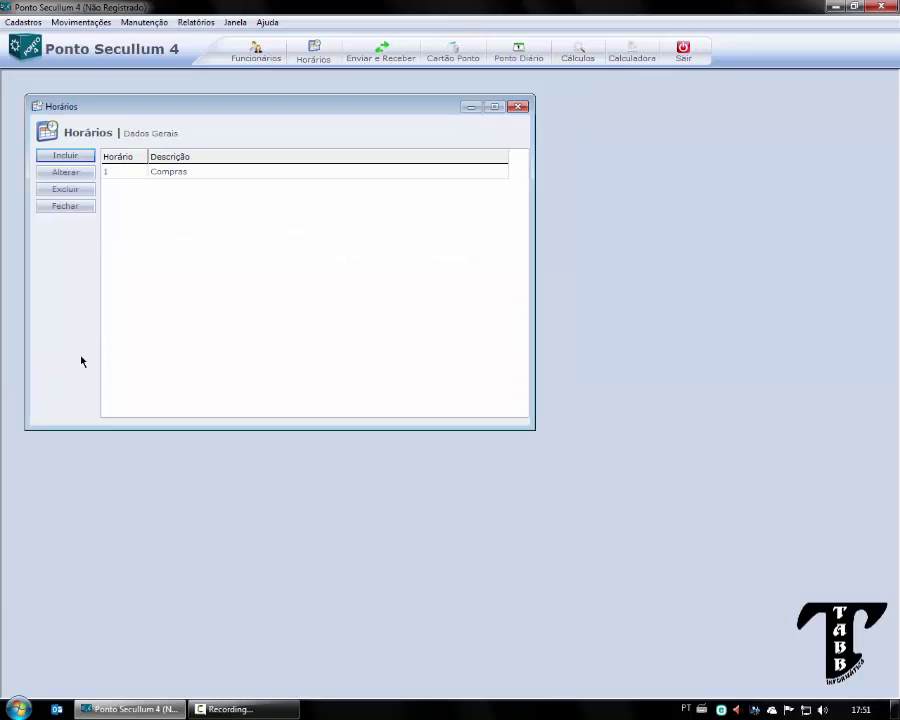
Add a schedule named Vendas and set Monday's hours to 09:00–12:00 and 13:00–18:00
click(62, 157)
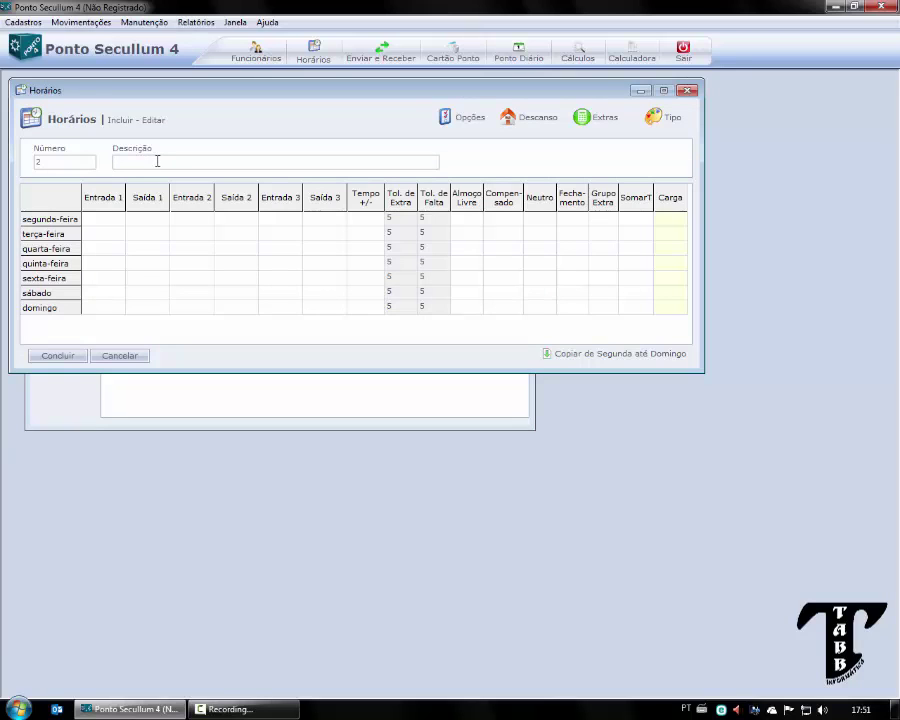
text(Vendas)
click(95, 224)
text(0900)
key(Tab)
text(1200)
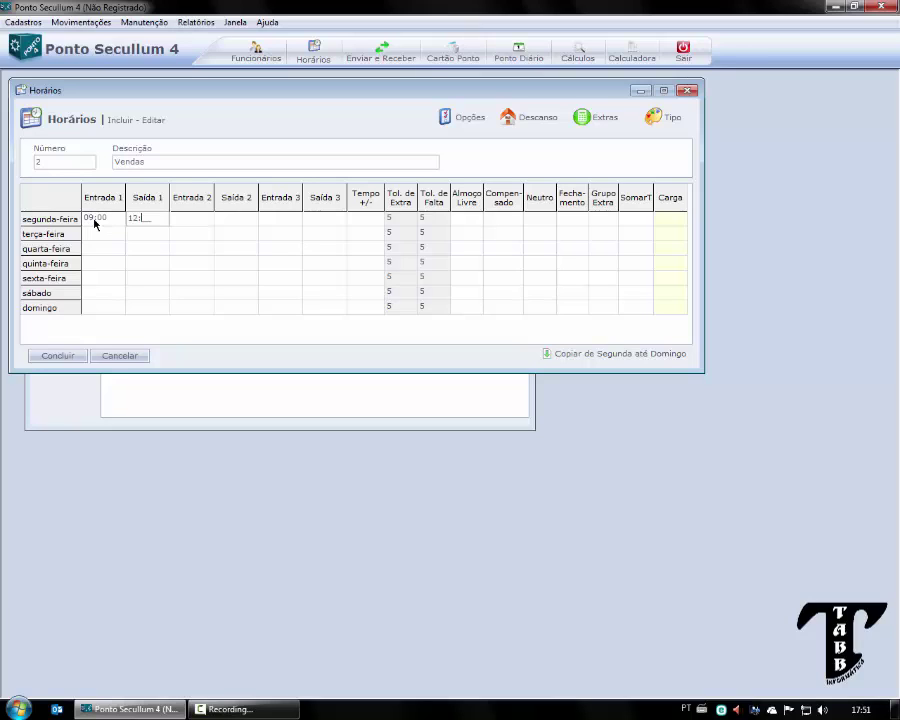
key(Tab)
text(1300)
key(Tab)
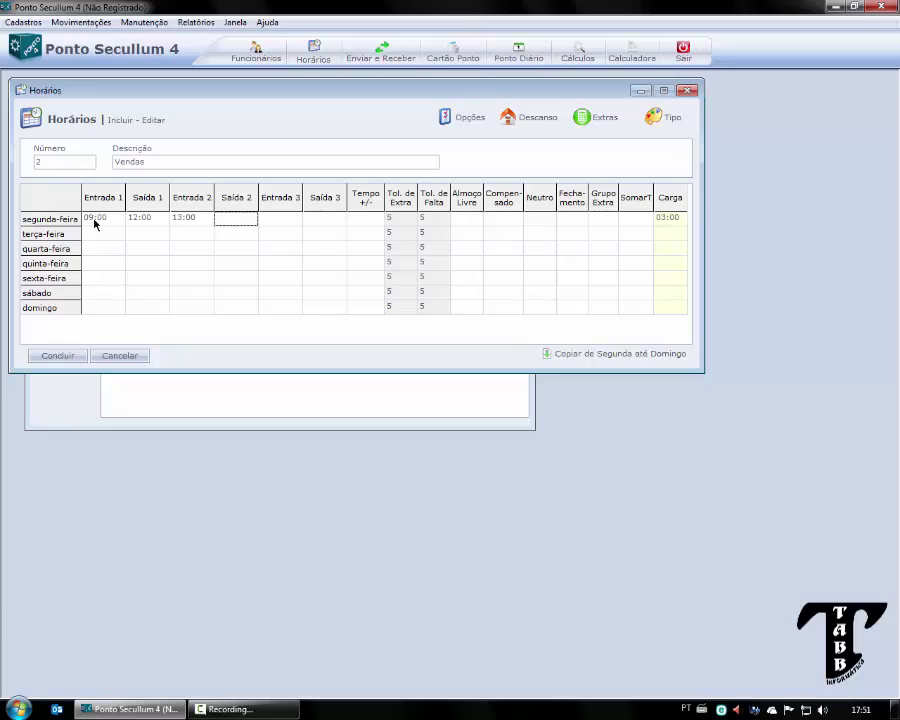
text(1800)
key(Tab)
Mark Monday as Compensado and copy its hours and setting through Sunday
click(643, 355)
click(501, 219)
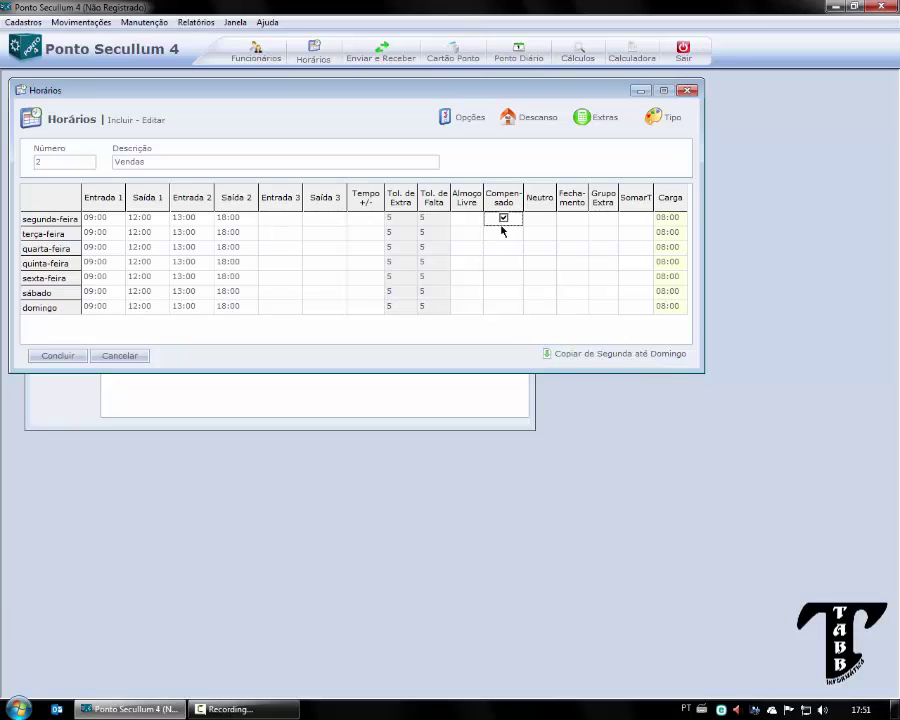
click(590, 355)
Mark Sunday as Folga and Saturday as Extra, and save the Vendas schedule
click(52, 309)
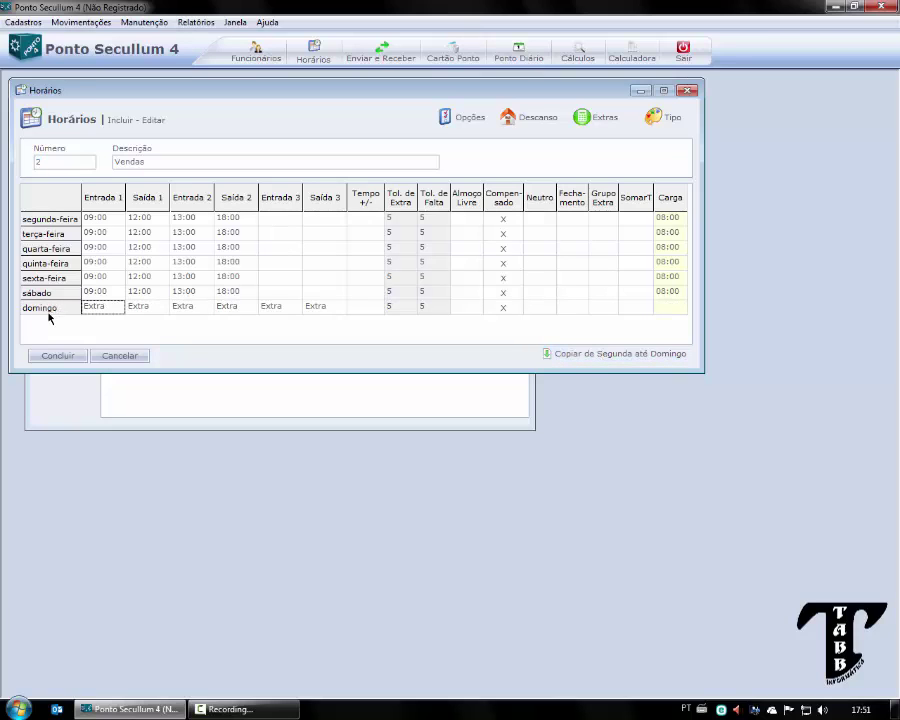
click(40, 312)
click(40, 295)
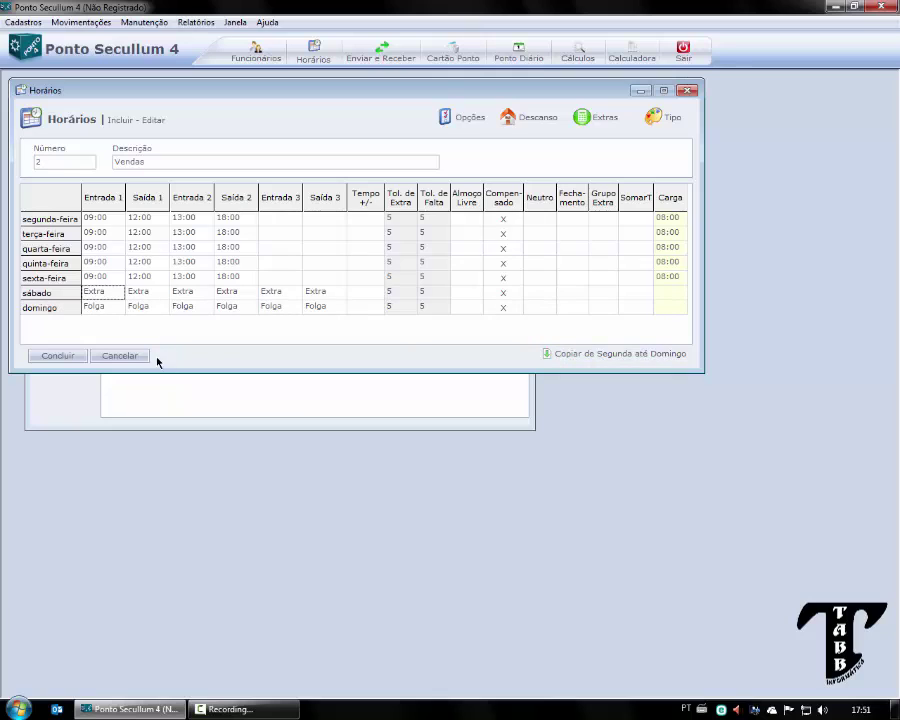
click(58, 357)
Start another schedule to view its advanced tolerance options, and cancel without adding it
click(52, 155)
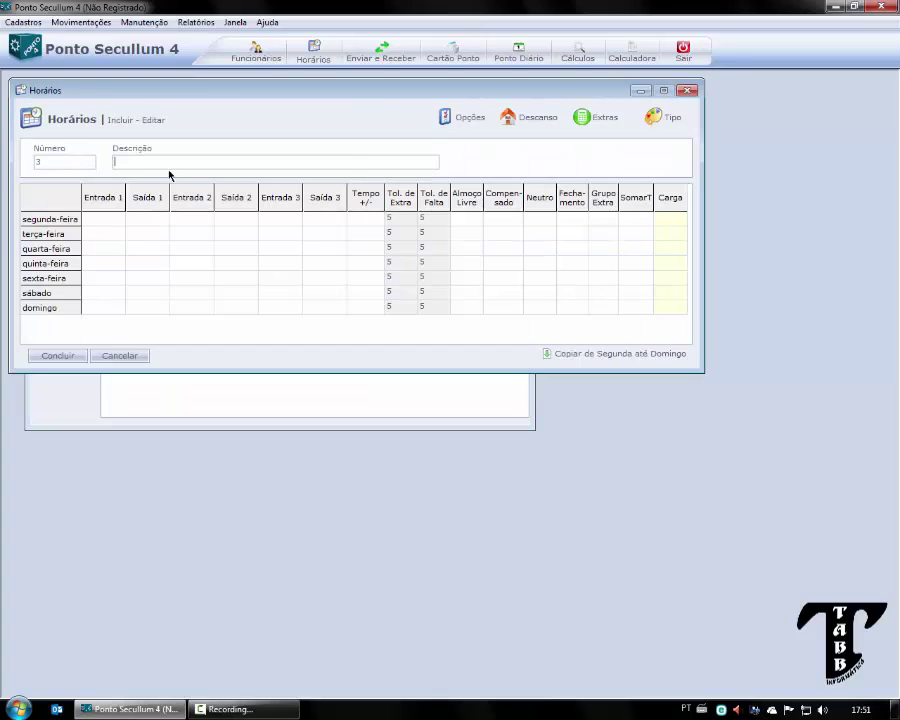
click(463, 116)
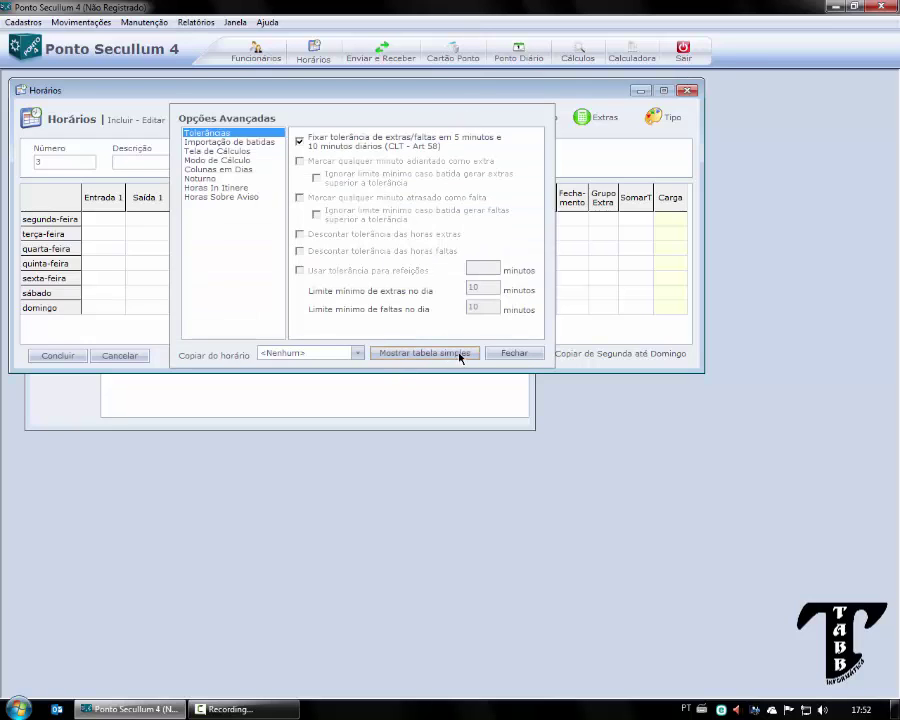
click(517, 354)
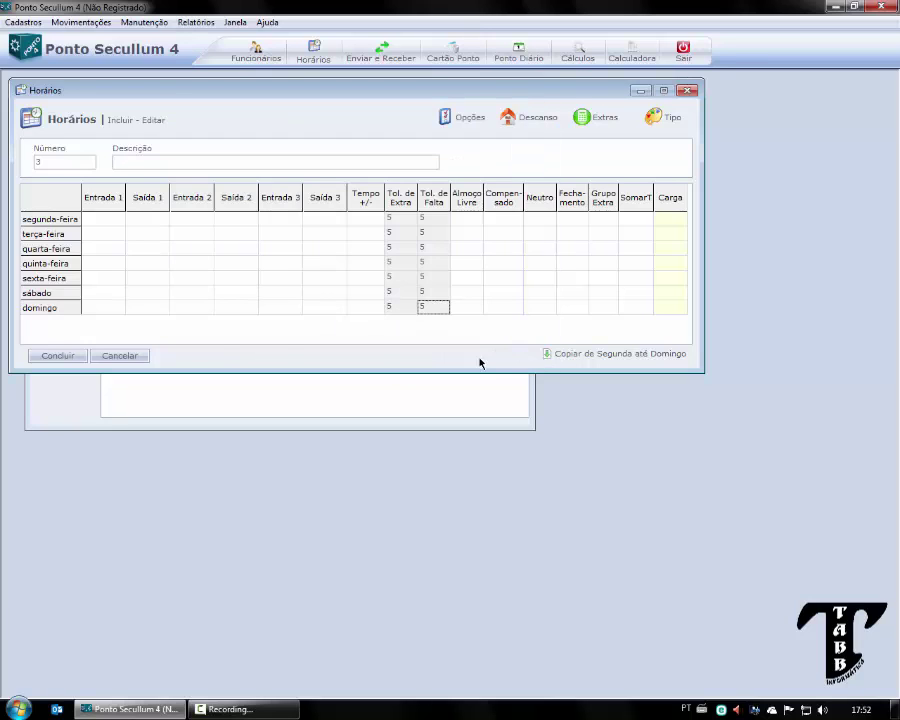
click(119, 355)
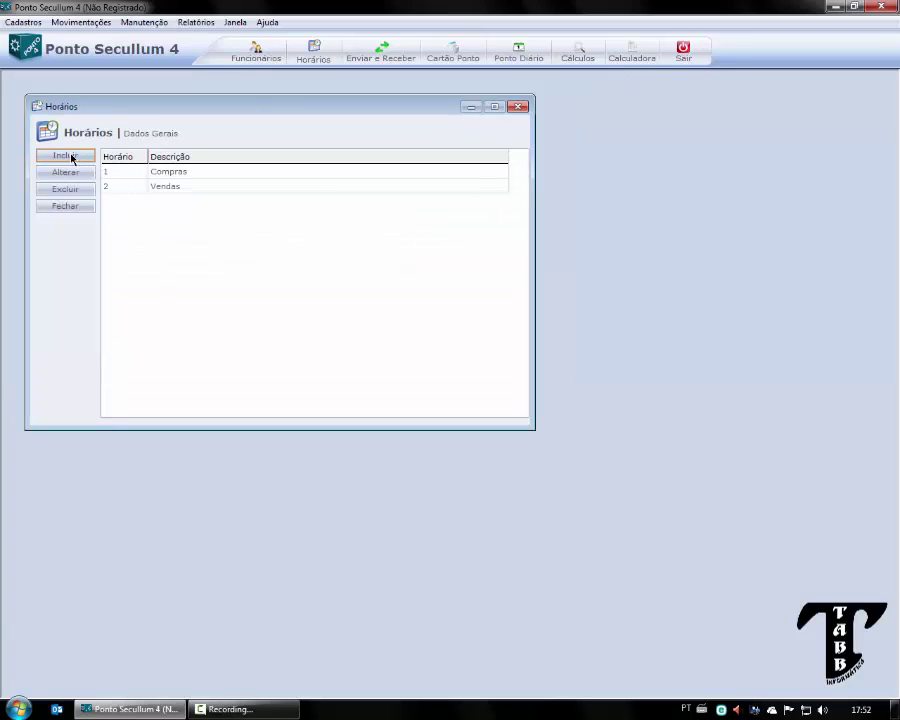
Open the Compras schedule, cycle Wednesday's day type through Extra back to its regular hours, and discard the edit
click(187, 174)
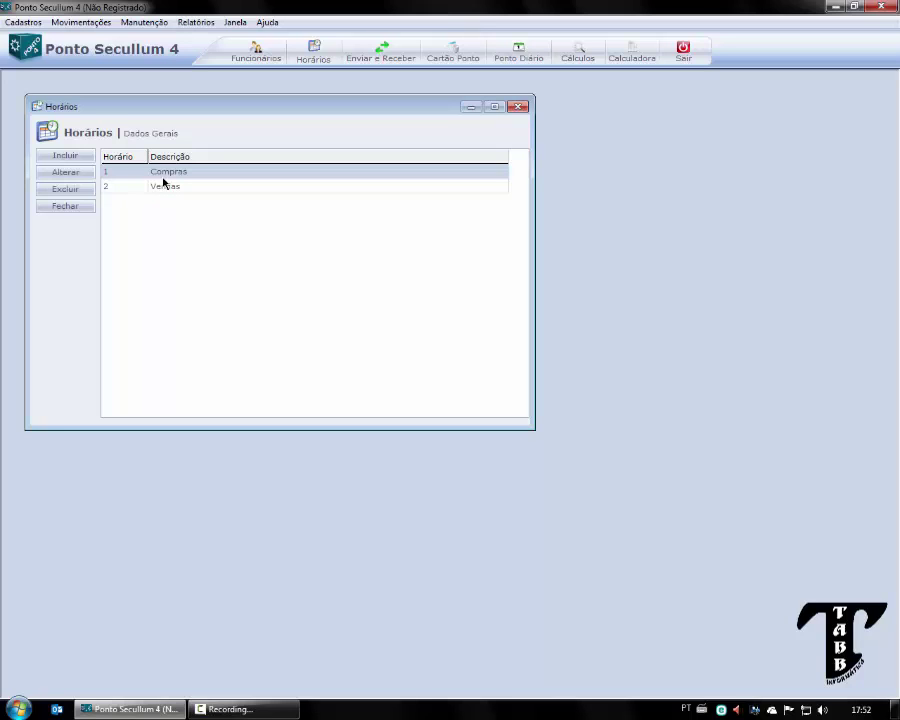
double_click(169, 175)
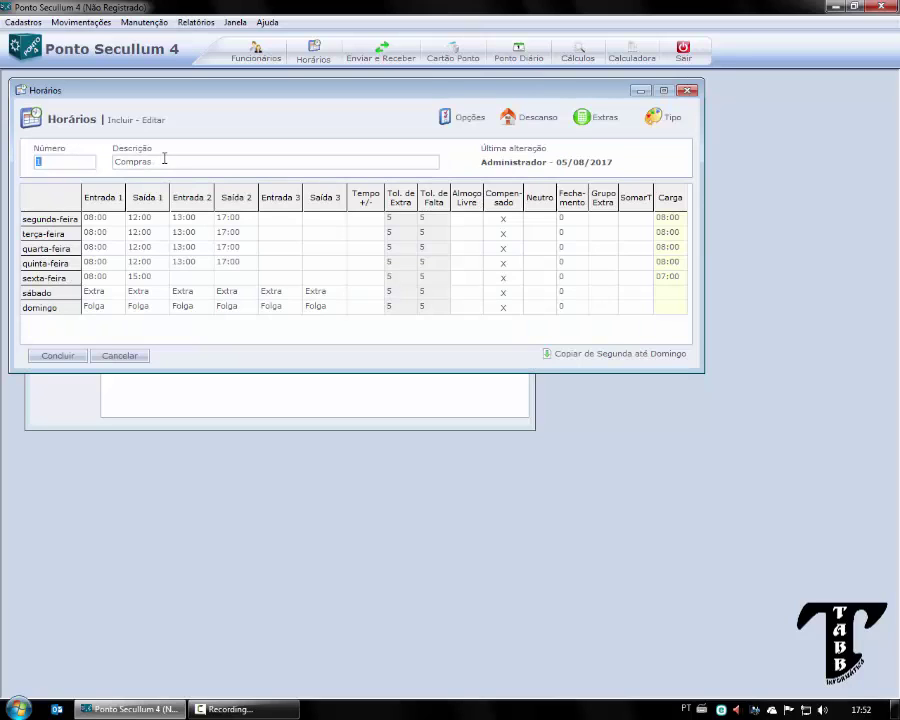
double_click(169, 163)
click(169, 163)
click(42, 250)
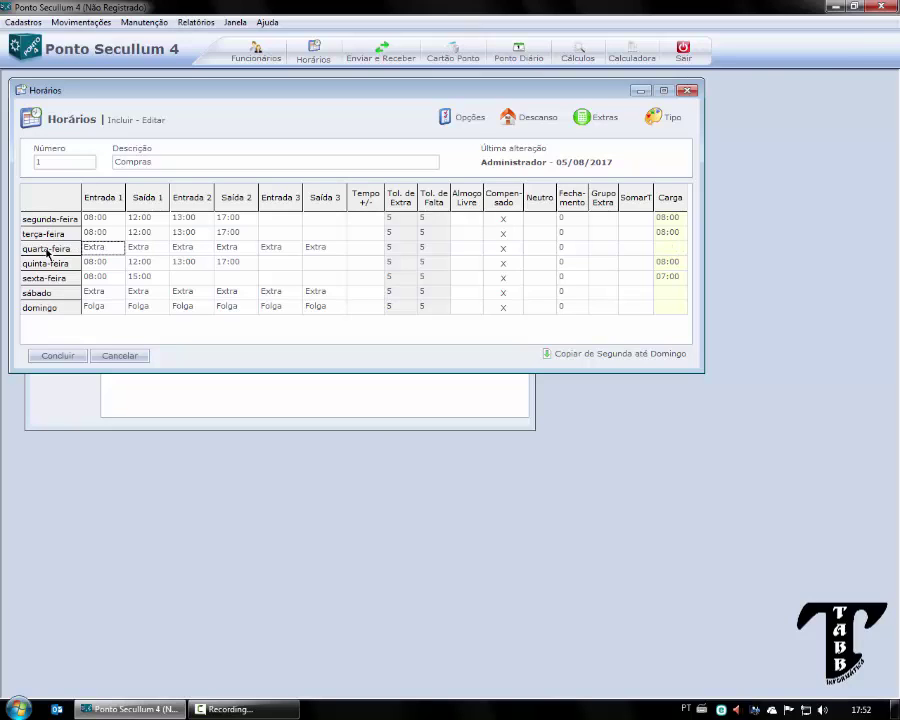
click(42, 250)
double_click(67, 252)
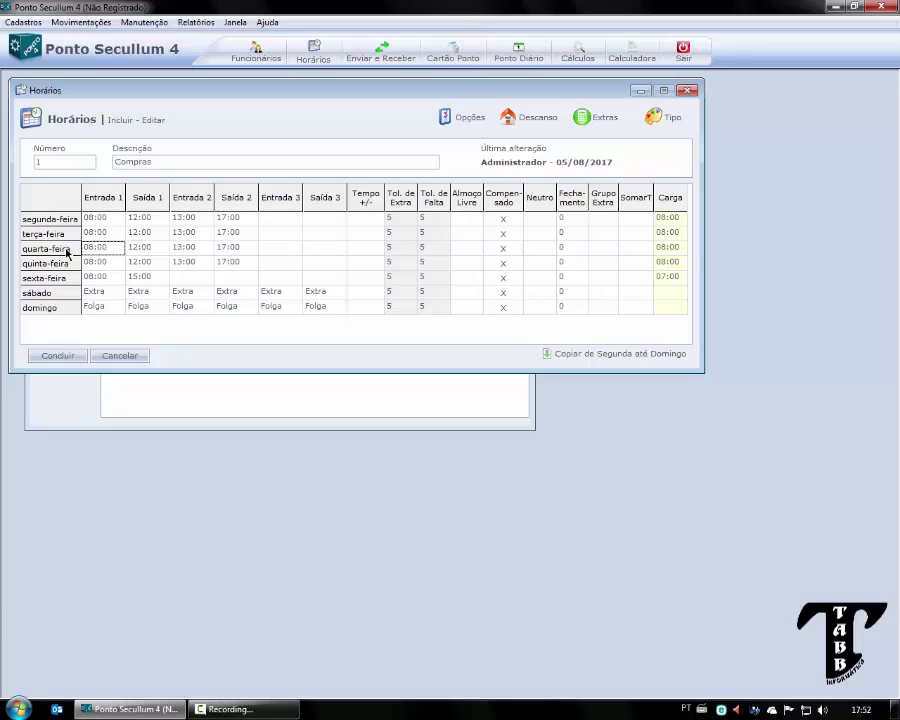
click(139, 357)
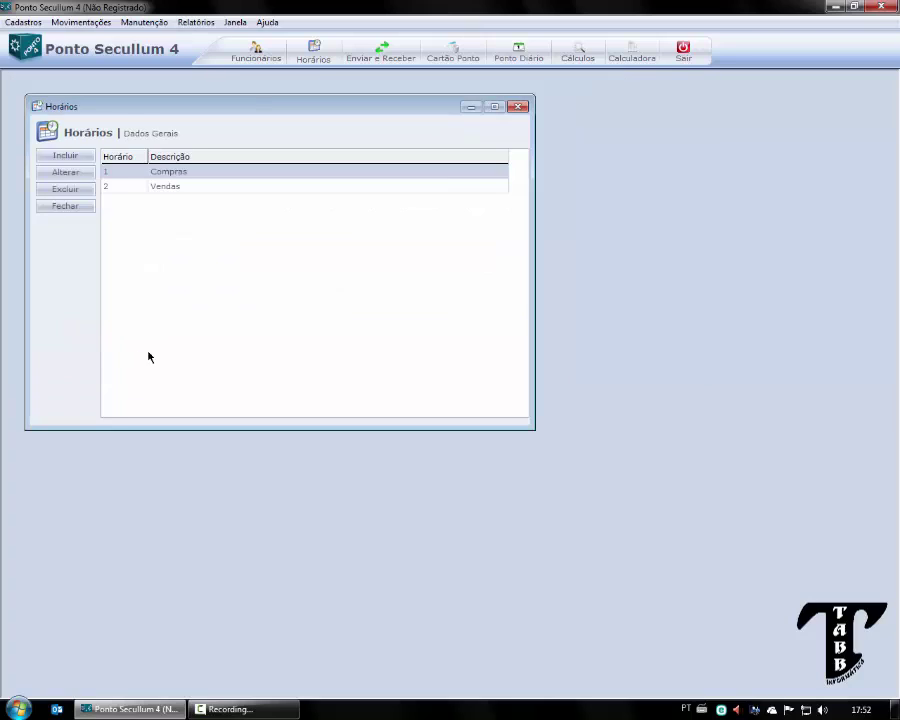
Close the Horários schedule list
click(518, 107)
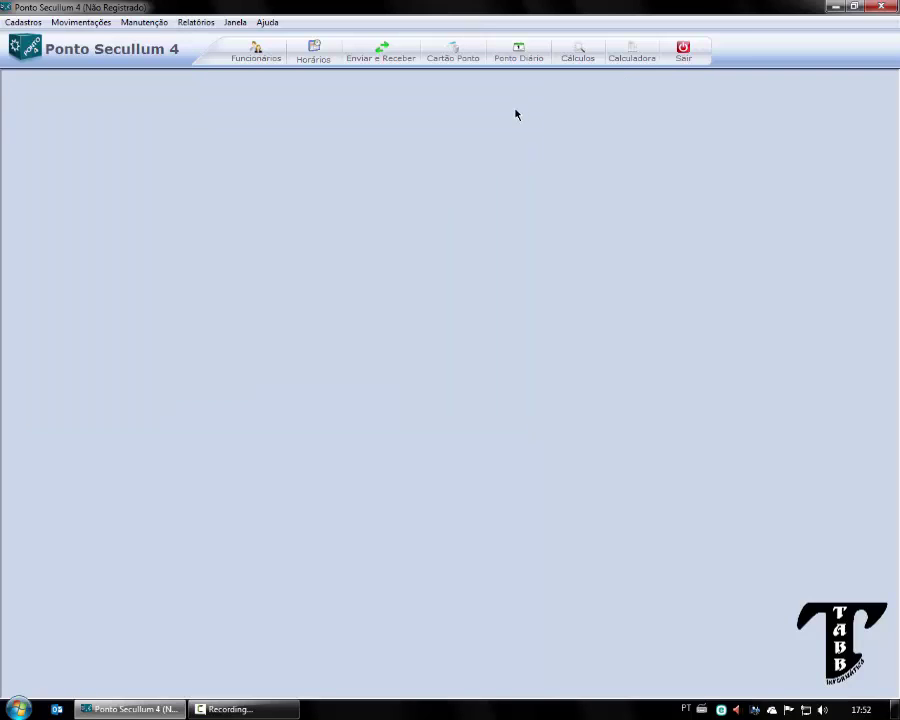